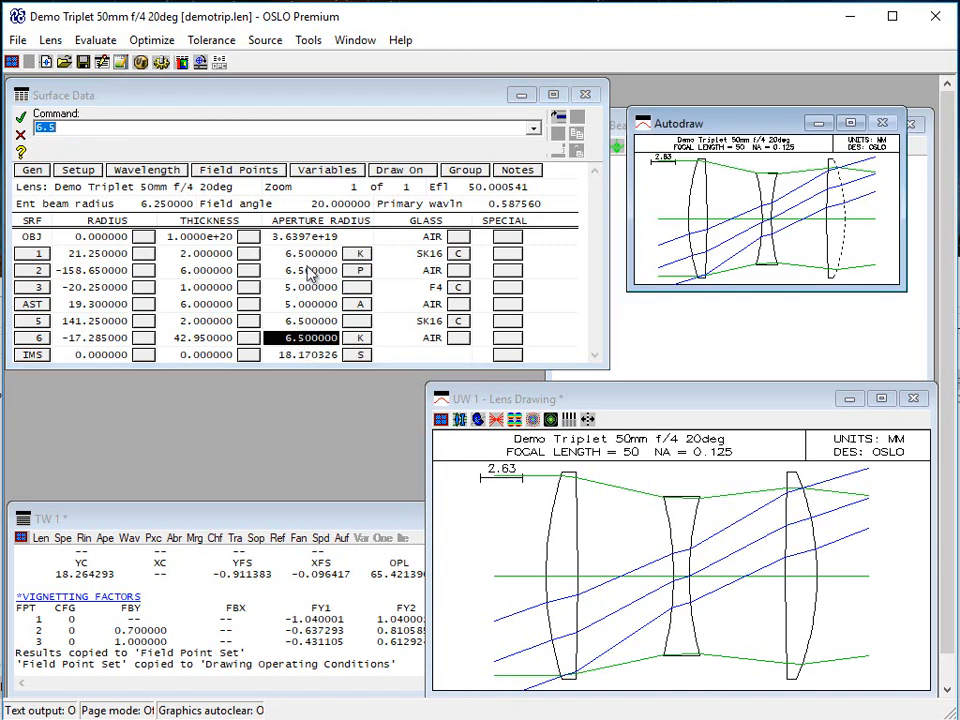
# - Set the object point to the full-field position with the command sop 1
pyautogui.click(312, 255)
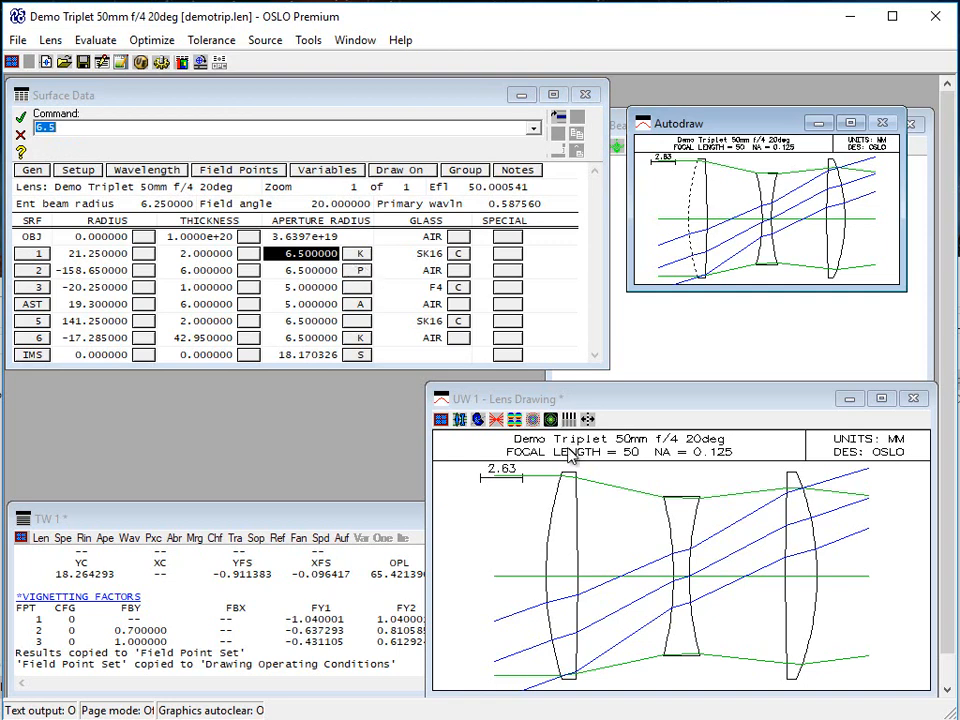
pyautogui.click(305, 339)
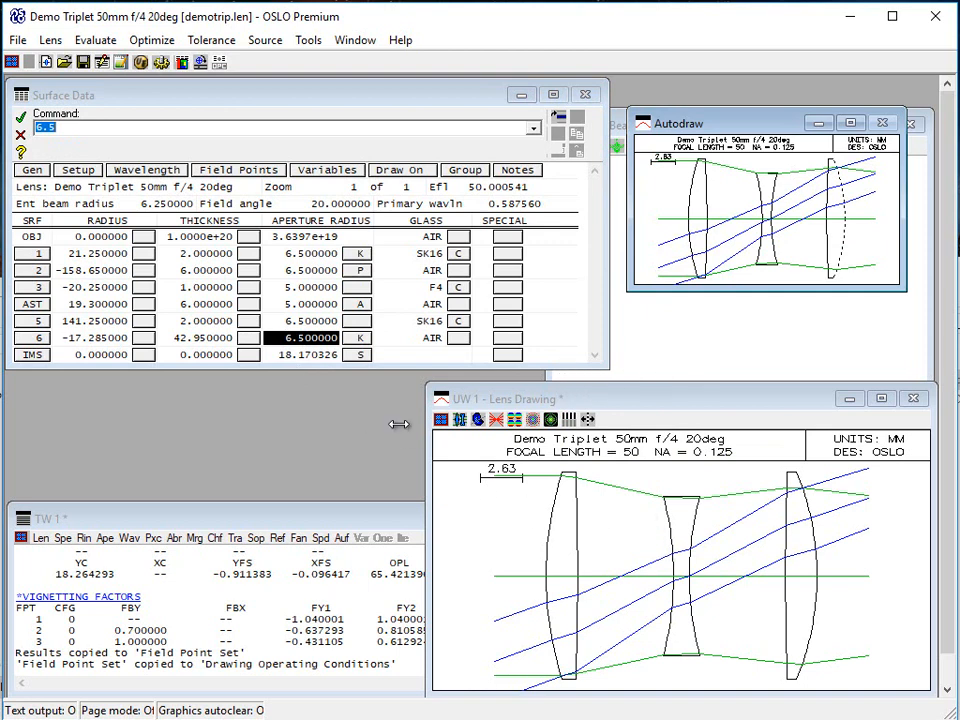
pyautogui.click(352, 100)
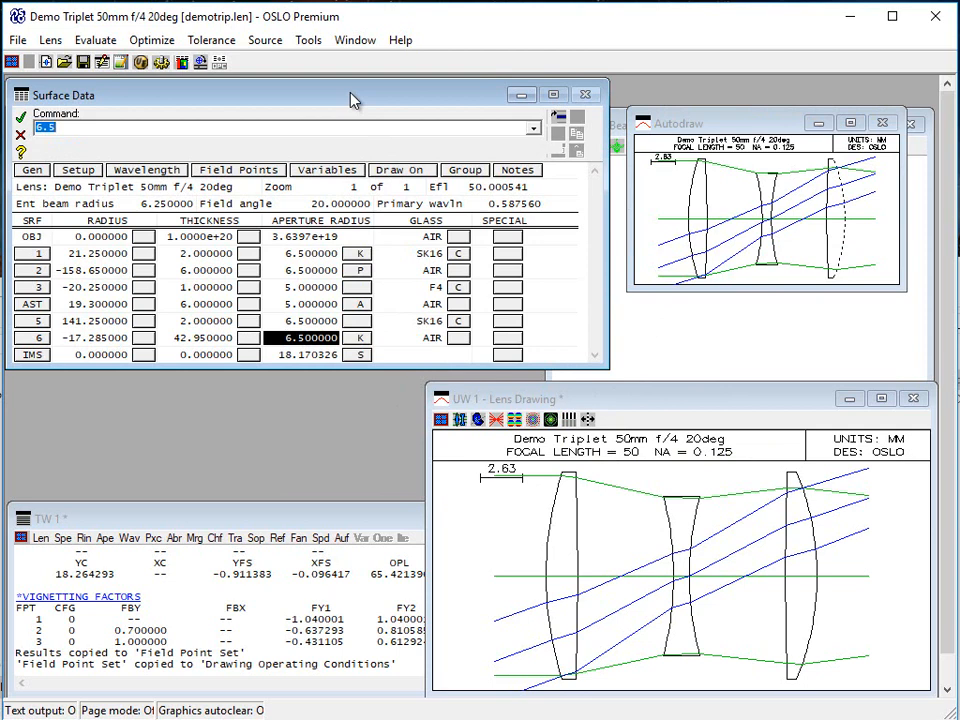
pyautogui.write('sop')
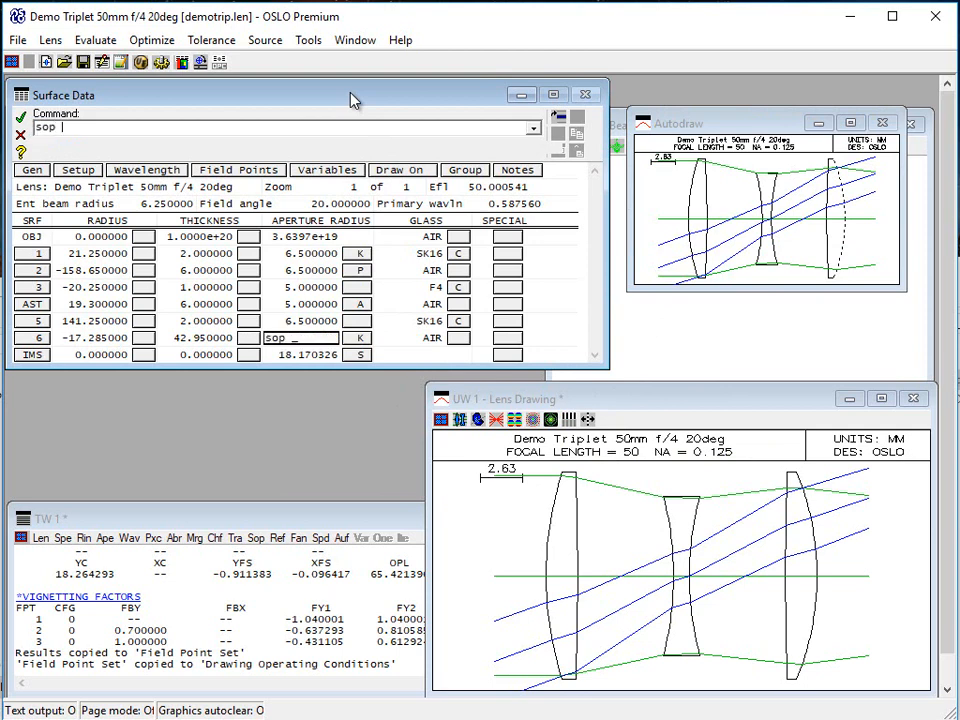
pyautogui.write(' 1')
pyautogui.press('Return')
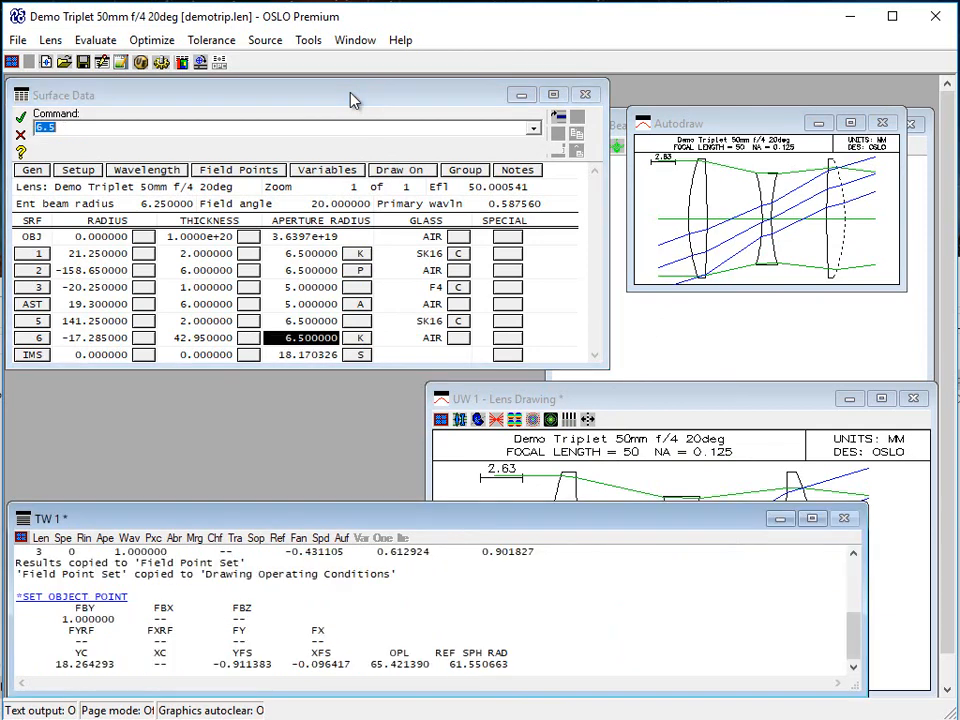
# - Plot the full-field beam footprint on surface 1 and compare it with the lens drawing
pyautogui.click(692, 342)
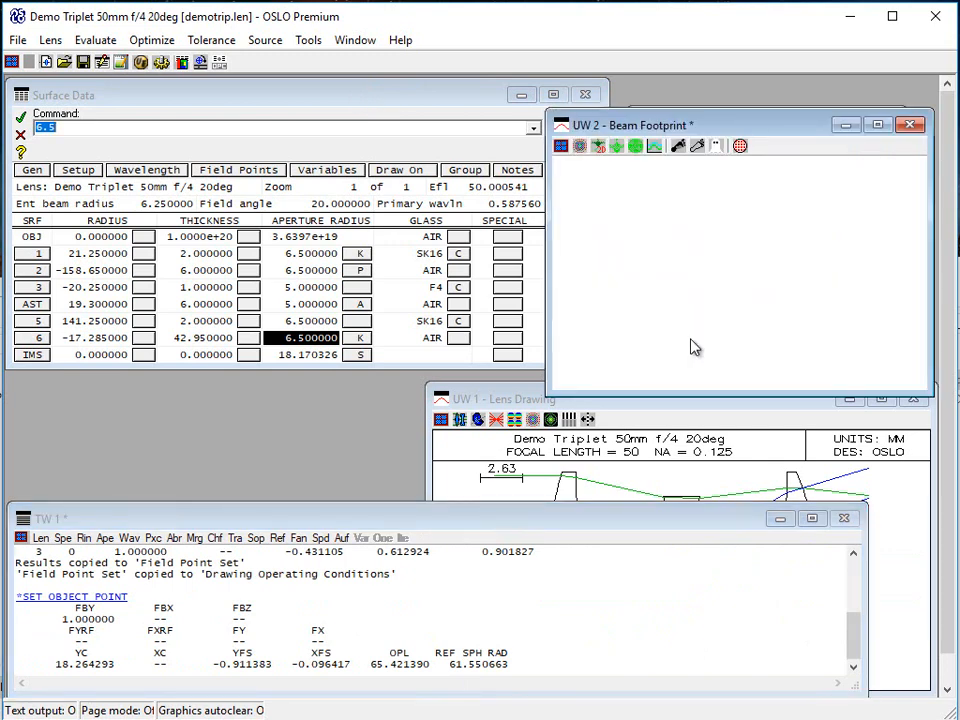
pyautogui.click(678, 147)
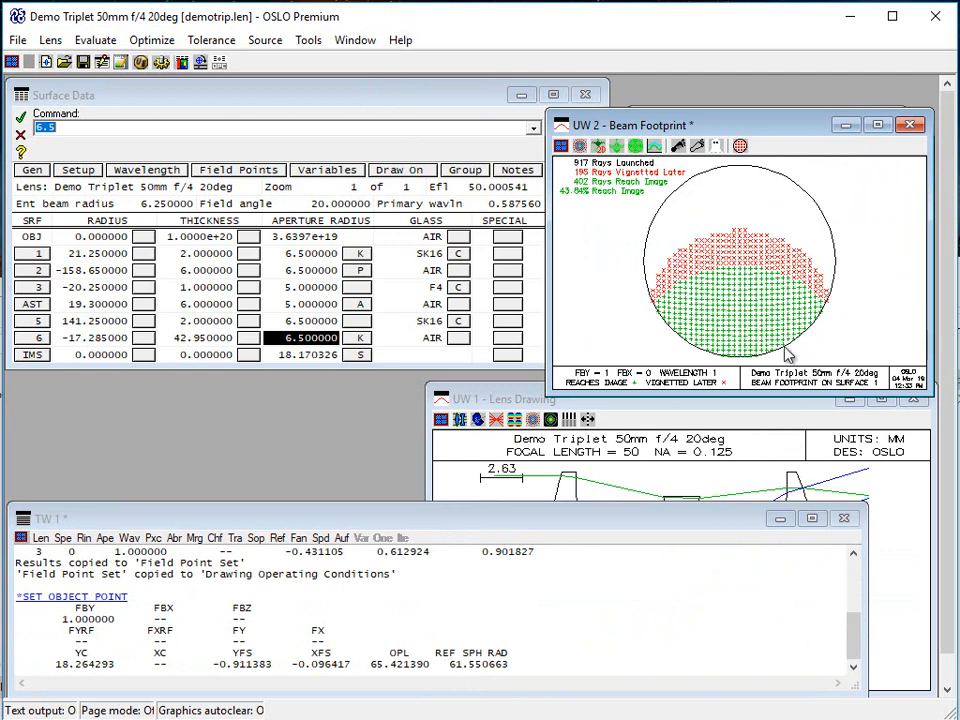
pyautogui.click(757, 440)
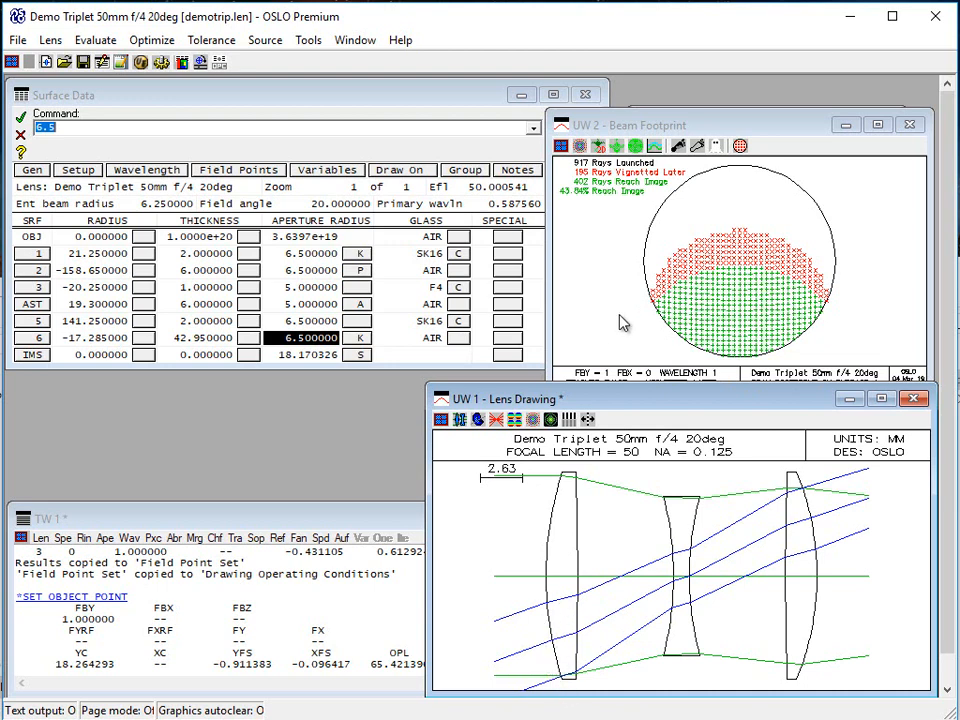
pyautogui.click(645, 292)
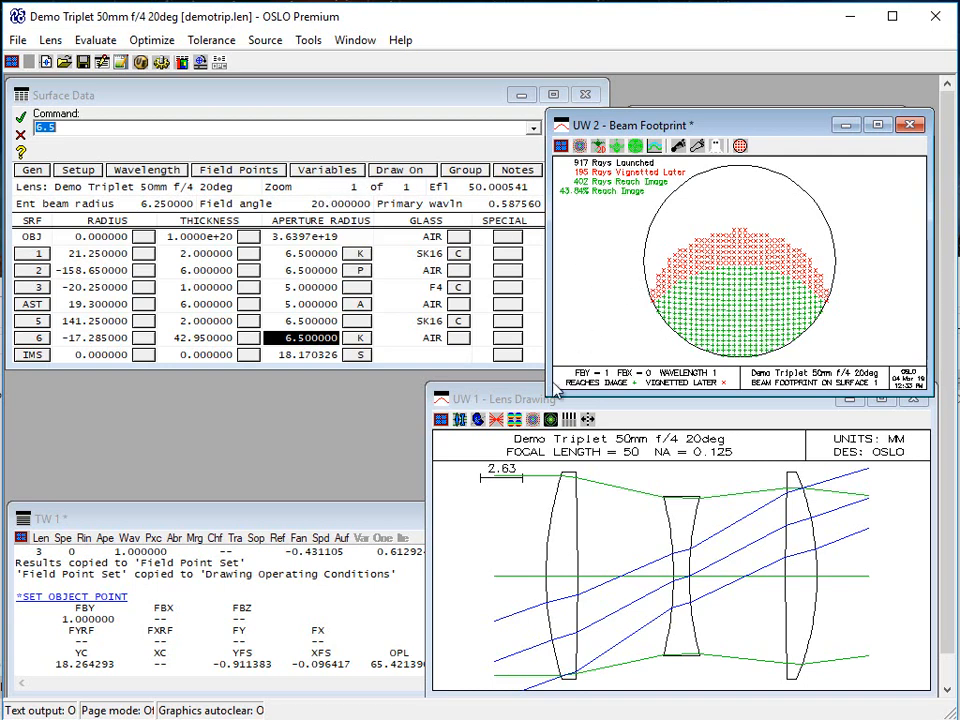
# - Open the field points set with the fse command and review FY1 and FY2 for all three field points
pyautogui.click(330, 105)
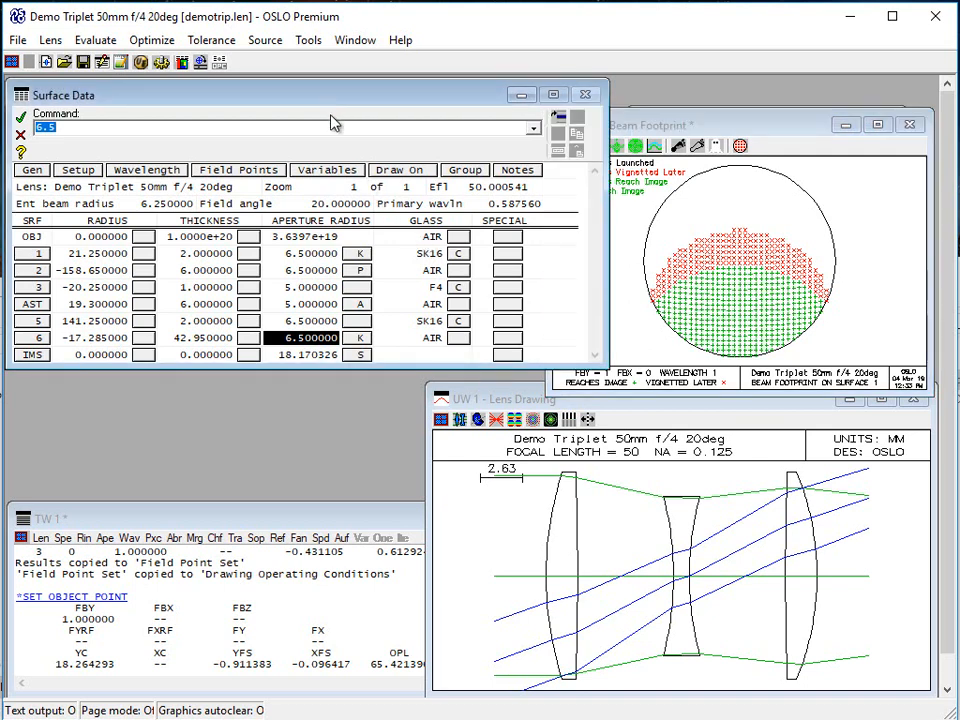
pyautogui.write('fse')
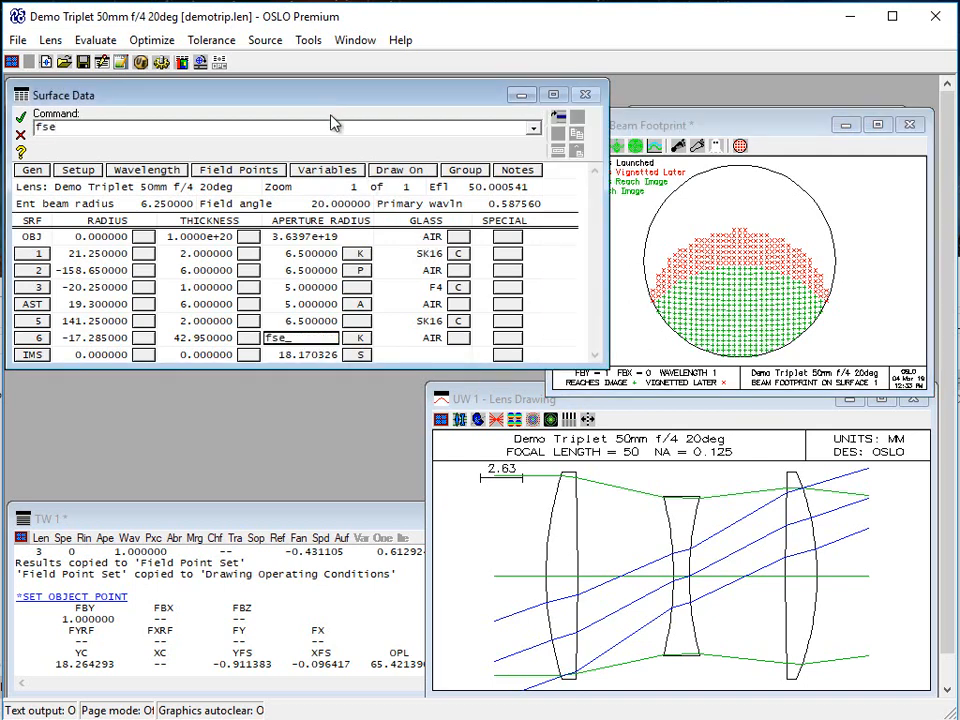
pyautogui.press('Return')
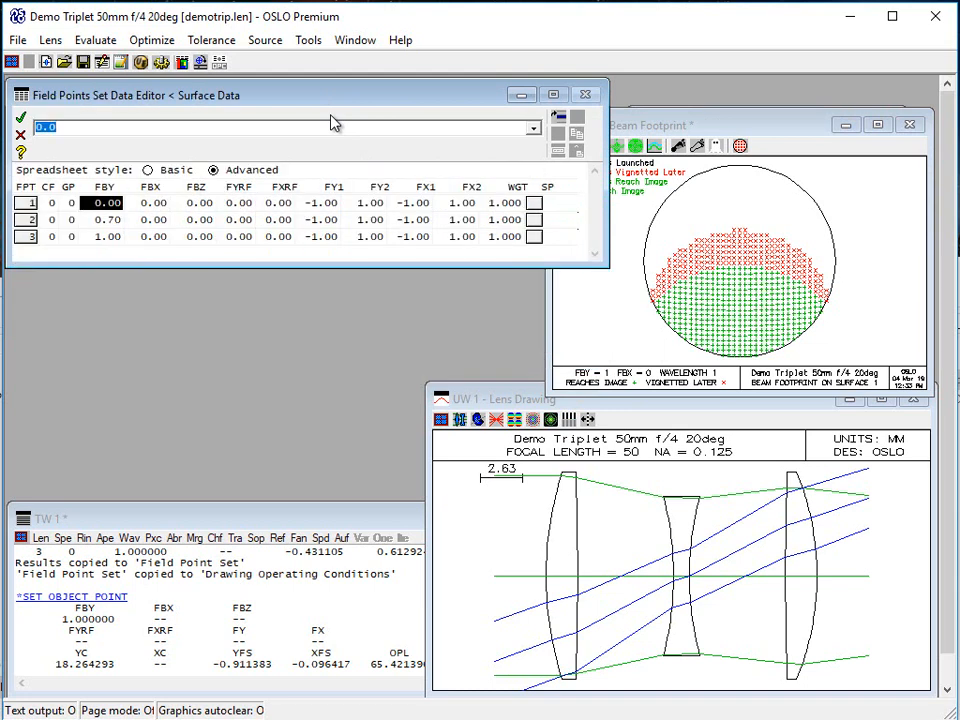
pyautogui.click(318, 205)
pyautogui.click(370, 204)
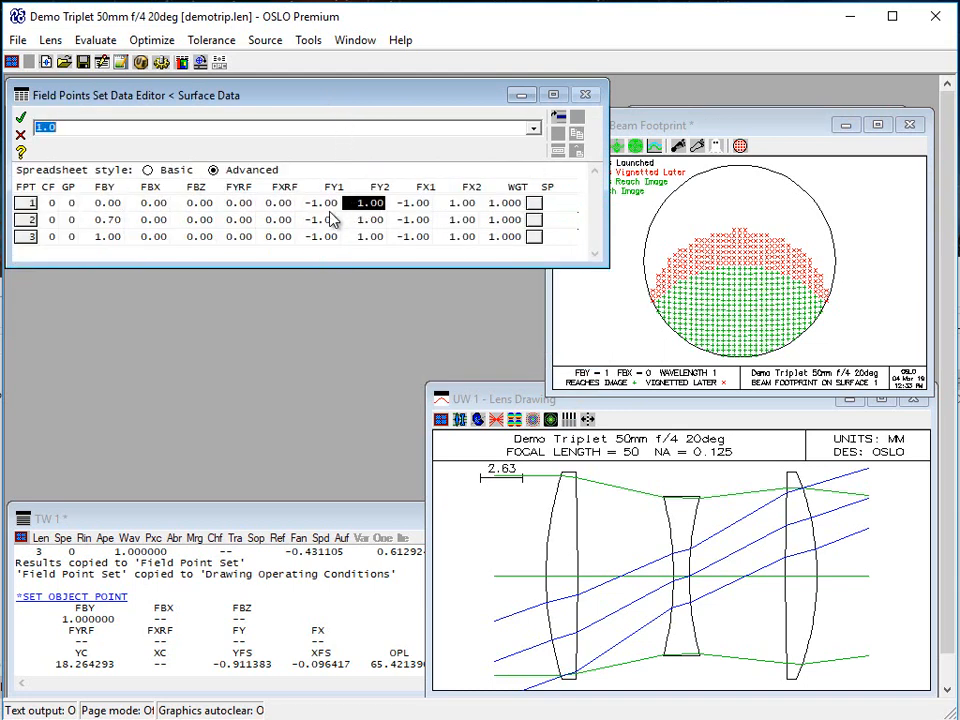
pyautogui.click(336, 220)
pyautogui.click(367, 225)
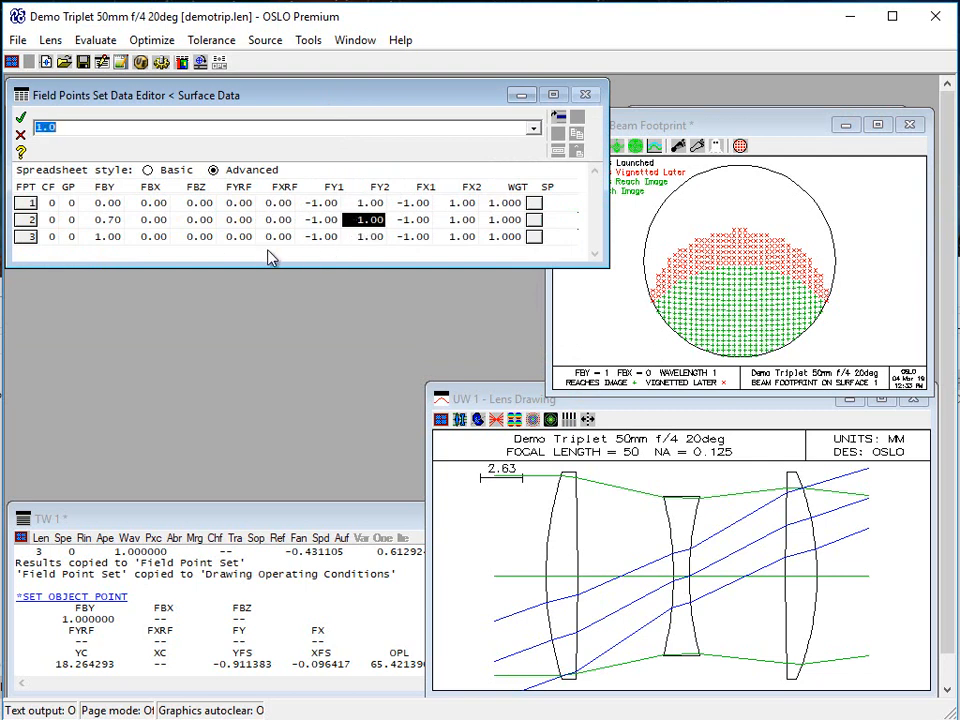
pyautogui.click(338, 242)
pyautogui.click(366, 237)
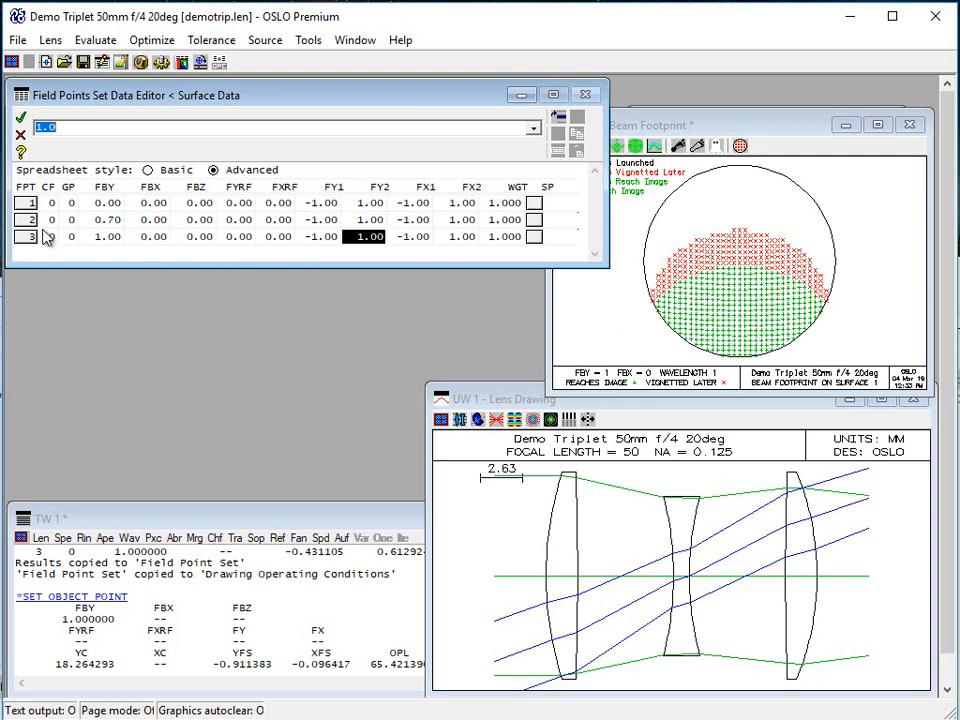
pyautogui.click(20, 120)
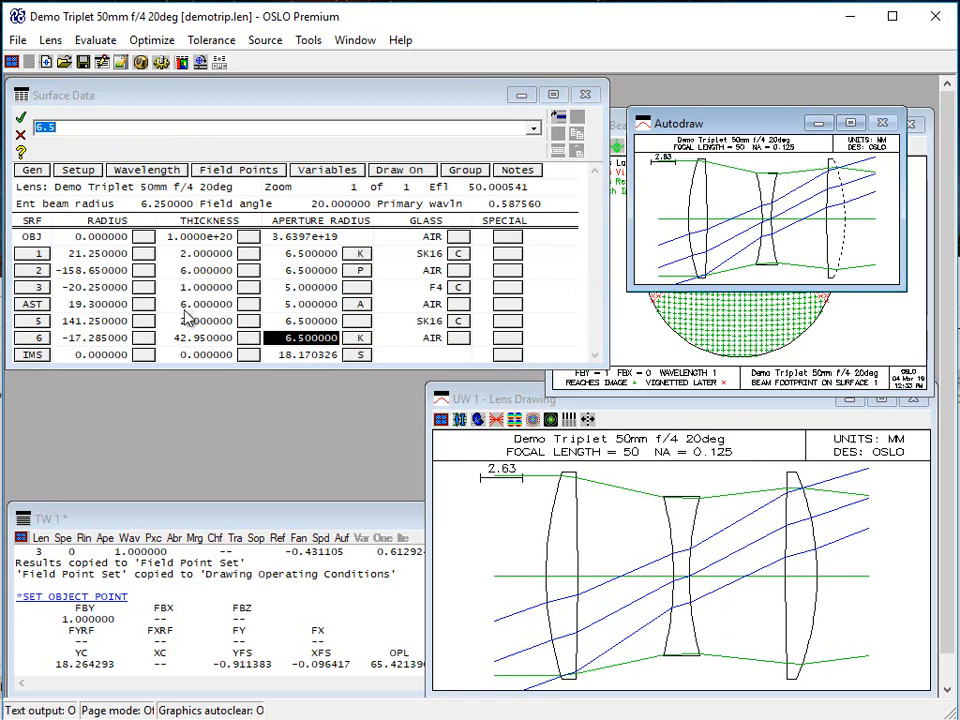
pyautogui.write('uoc')
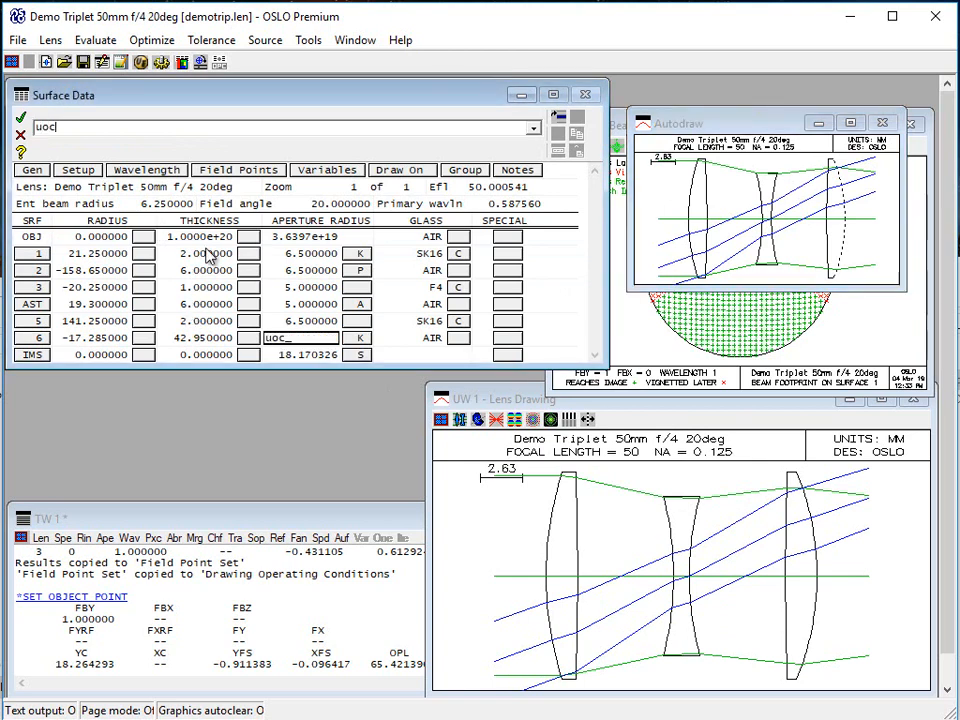
pyautogui.press('BackSpace')
pyautogui.press('BackSpace')
pyautogui.press('BackSpace')
# - In the lens drawing conditions, set the full-field fan's minimum pupil to -1, raise its maximum pupil, and redraw the lens
pyautogui.click(151, 40)
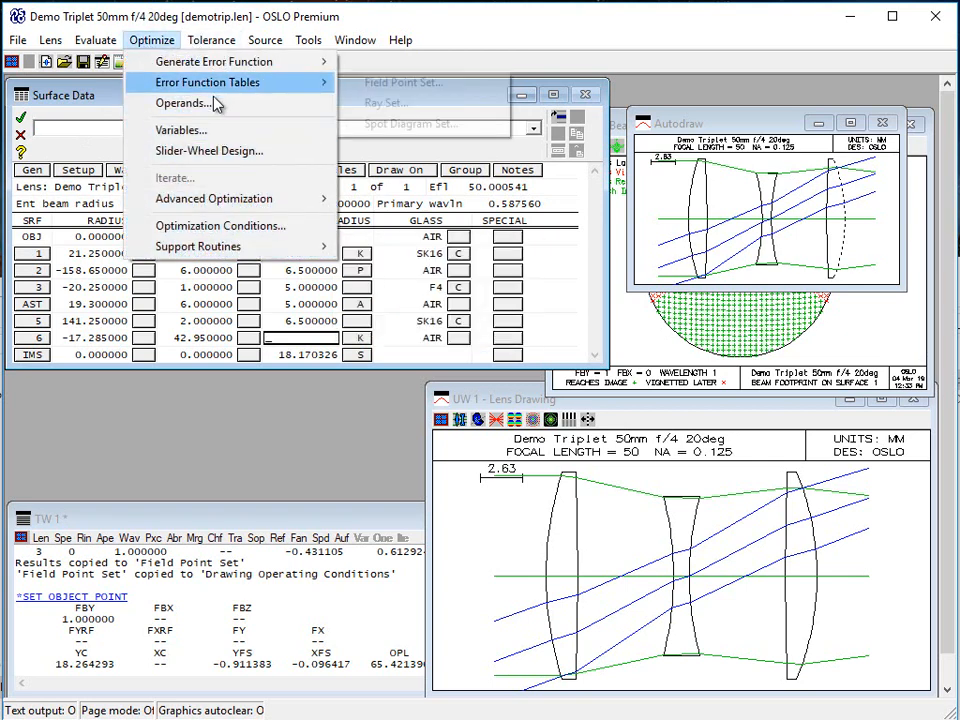
pyautogui.moveTo(264, 64)
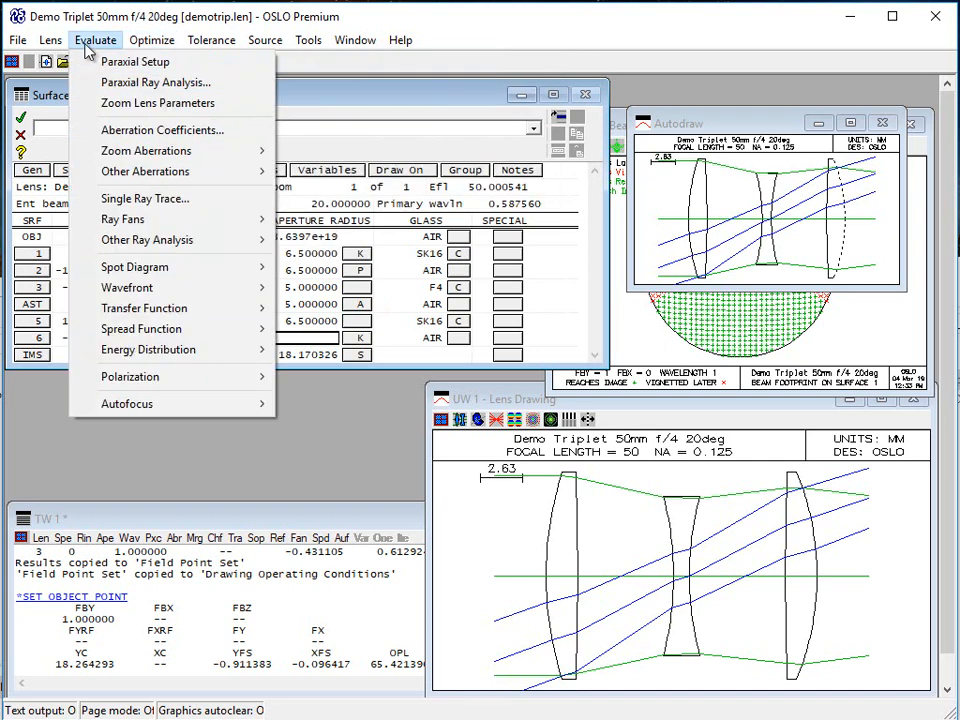
pyautogui.moveTo(51, 38)
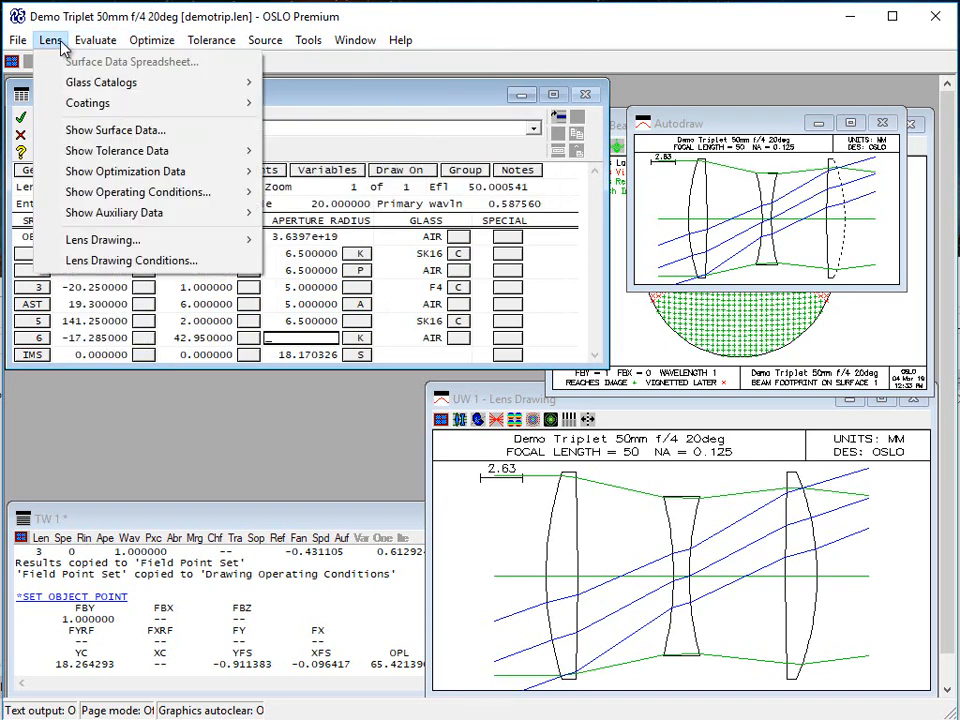
pyautogui.click(105, 263)
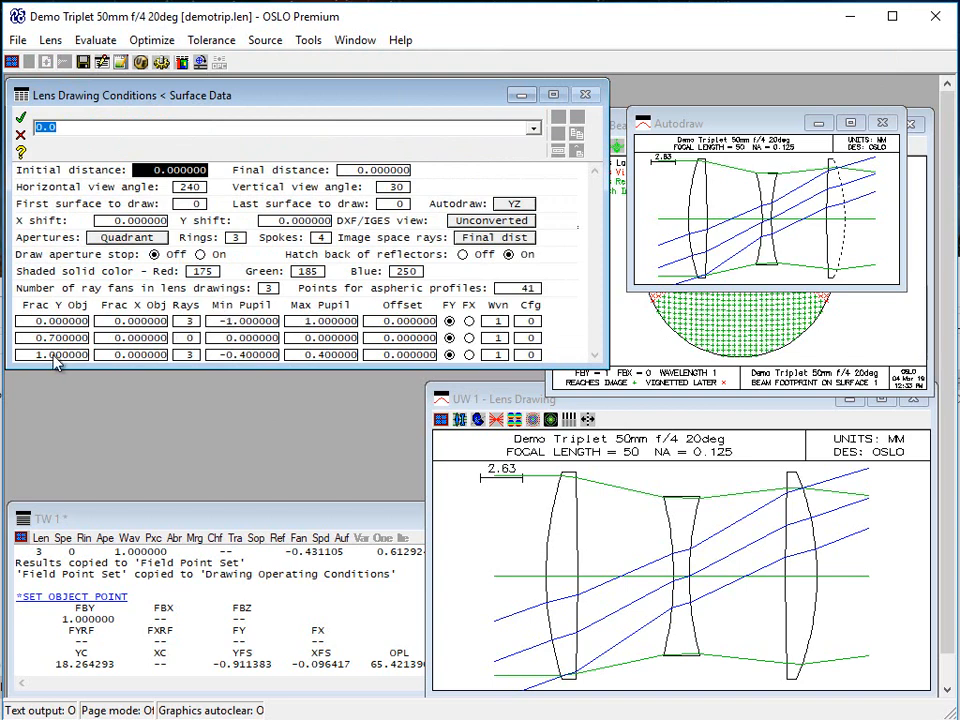
pyautogui.click(252, 355)
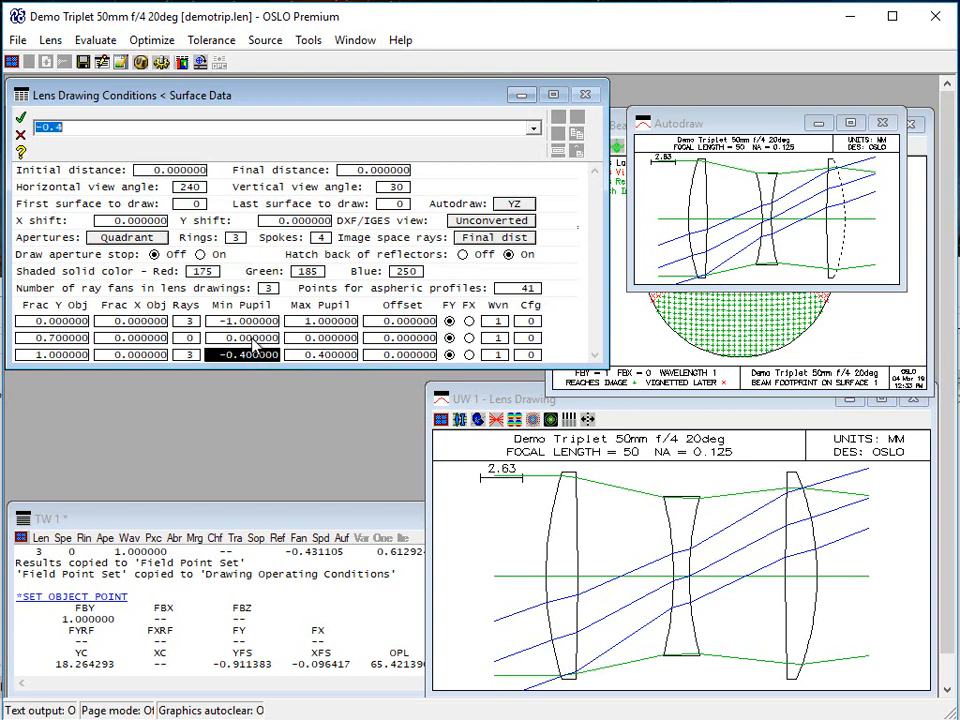
pyautogui.write('-1')
pyautogui.press('Return')
pyautogui.press('Tab')
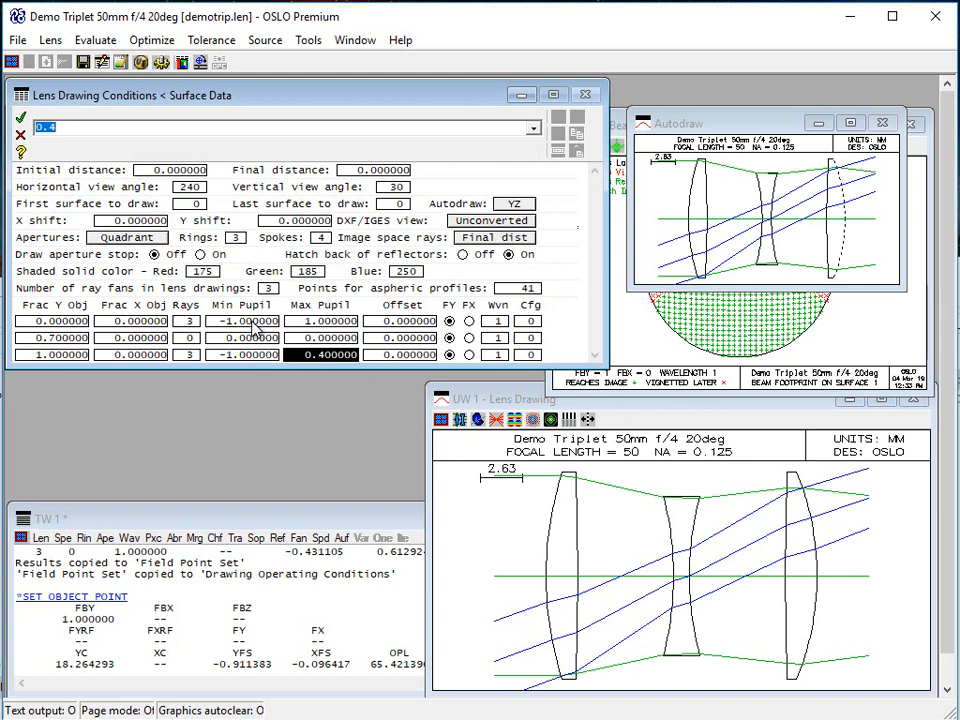
pyautogui.press('Return')
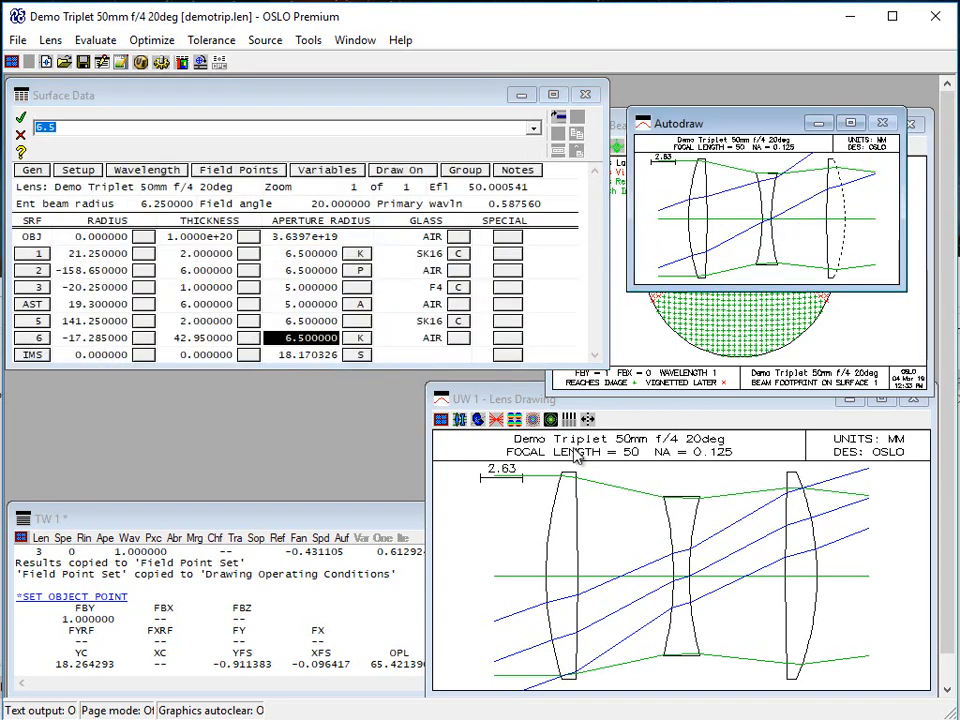
pyautogui.click(552, 421)
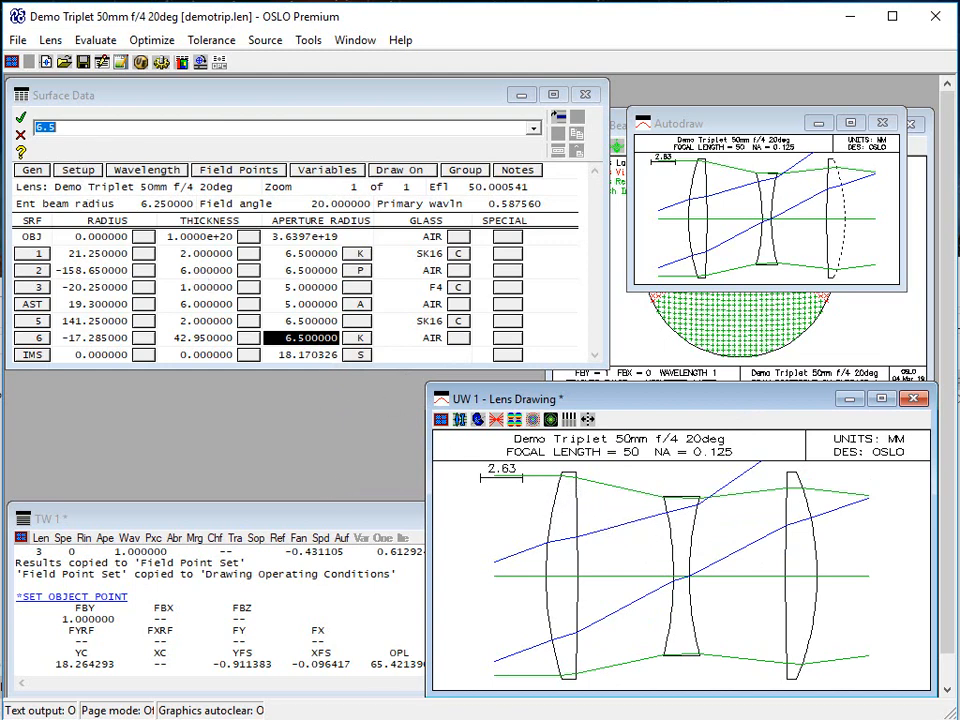
# - Read the Vignetting Analysis topic in OSLO Online Help, including the notes on its limitations
pyautogui.click(112, 719)
pyautogui.click(196, 688)
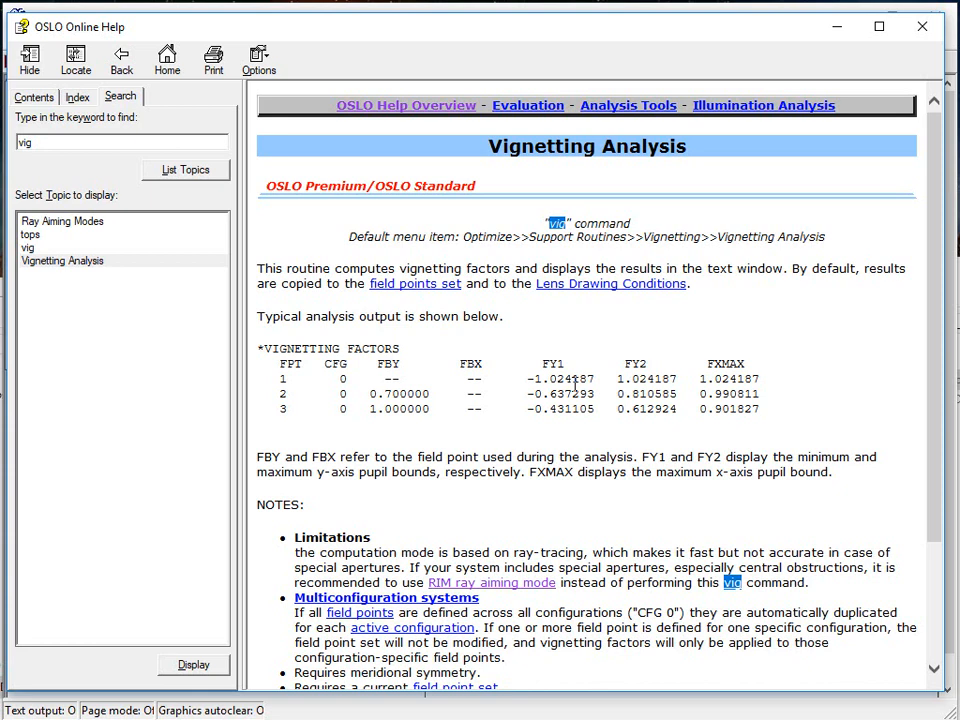
pyautogui.scroll(-3, 561, 446)
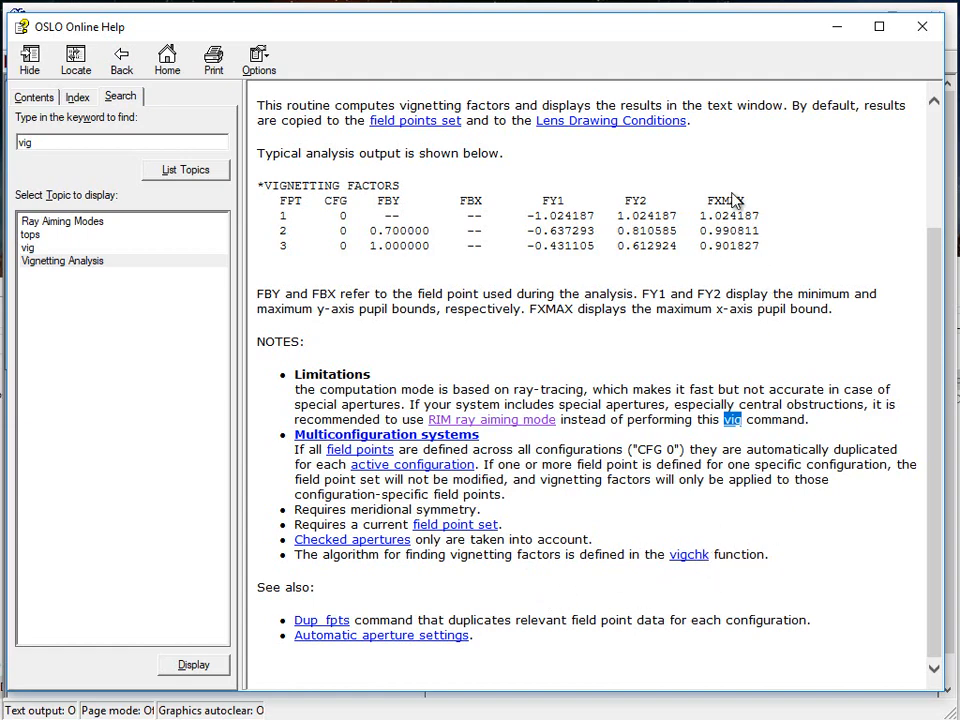
pyautogui.click(834, 30)
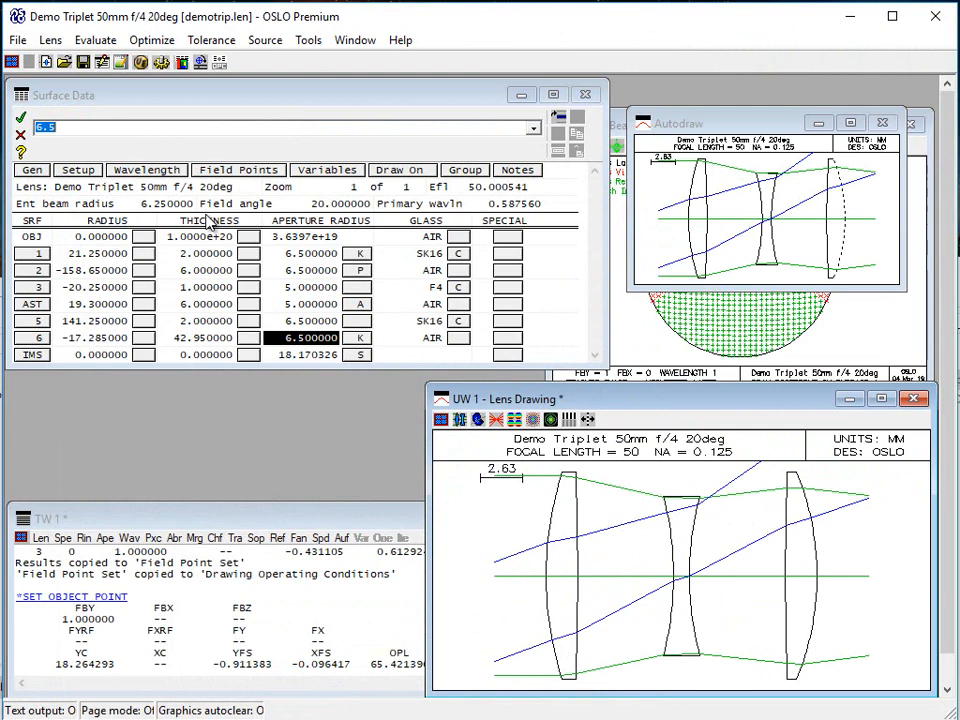
# - Run the vig command, copying the vignetting data to the field point set and drawing fans, with a maximum pupil position of 5.0
pyautogui.write('vig')
pyautogui.press('Return')
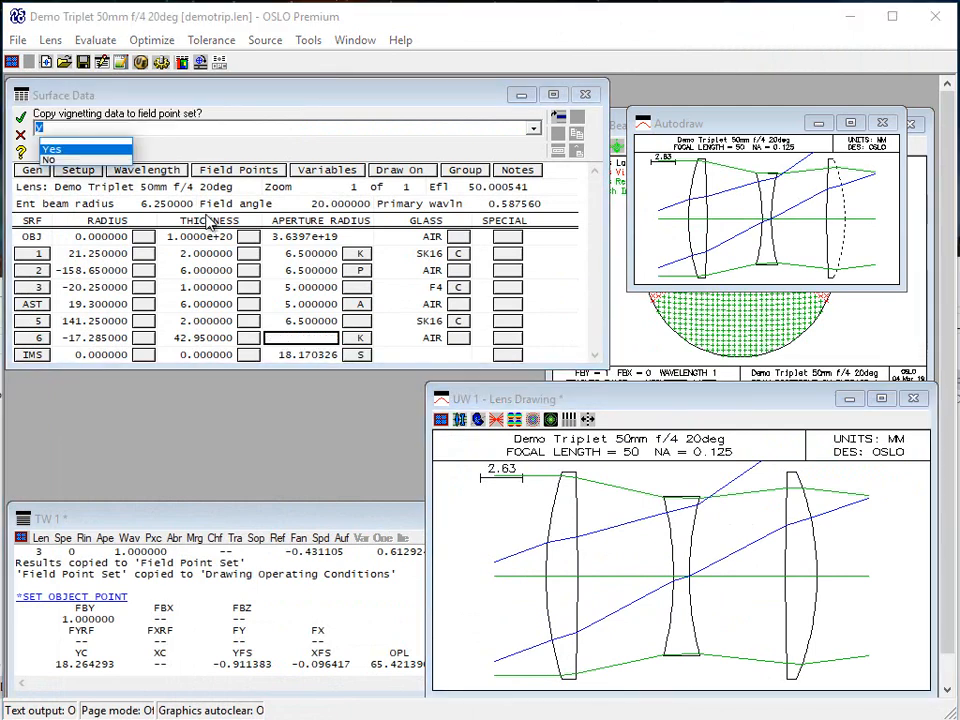
pyautogui.press('Return')
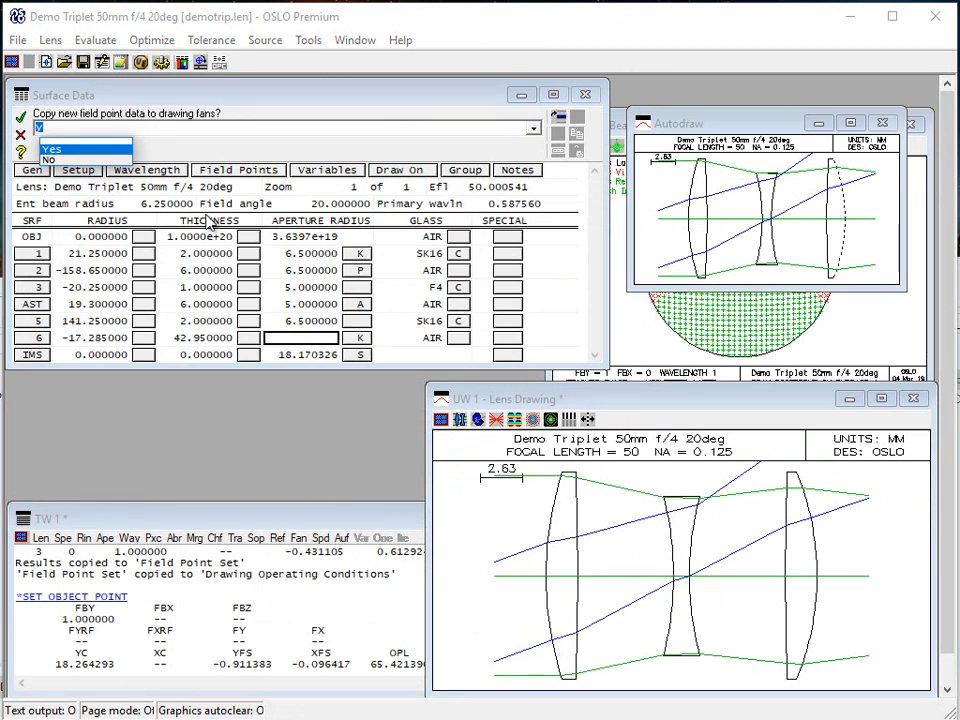
pyautogui.press('Return')
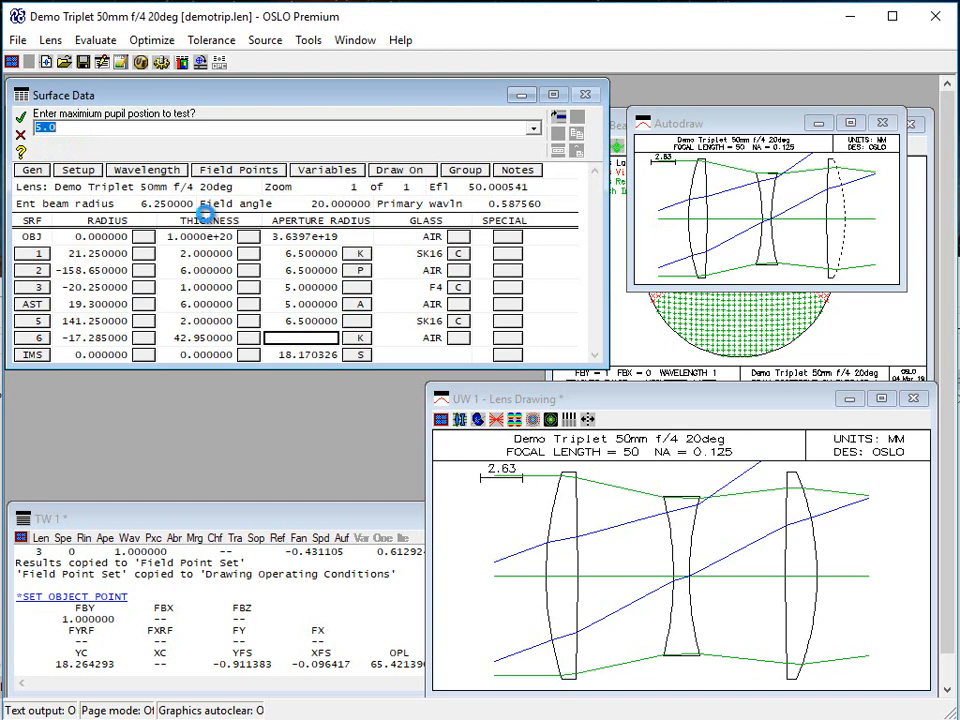
pyautogui.press('Return')
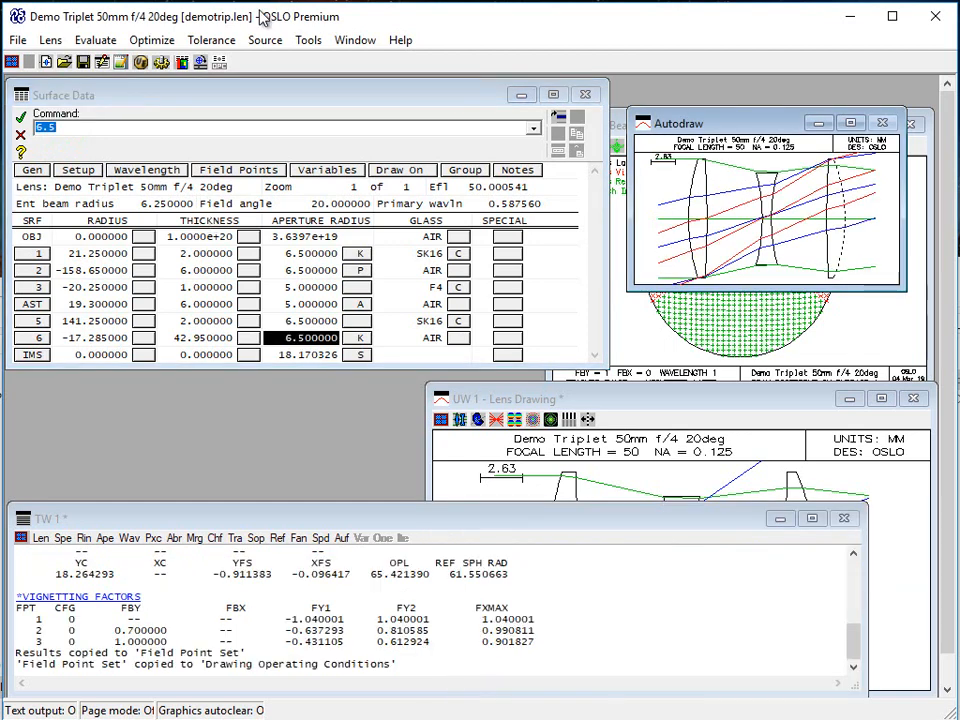
# - Locate the Vignetting Analysis command among the vignetting support routines
pyautogui.click(148, 40)
pyautogui.moveTo(197, 42)
pyautogui.moveTo(148, 40)
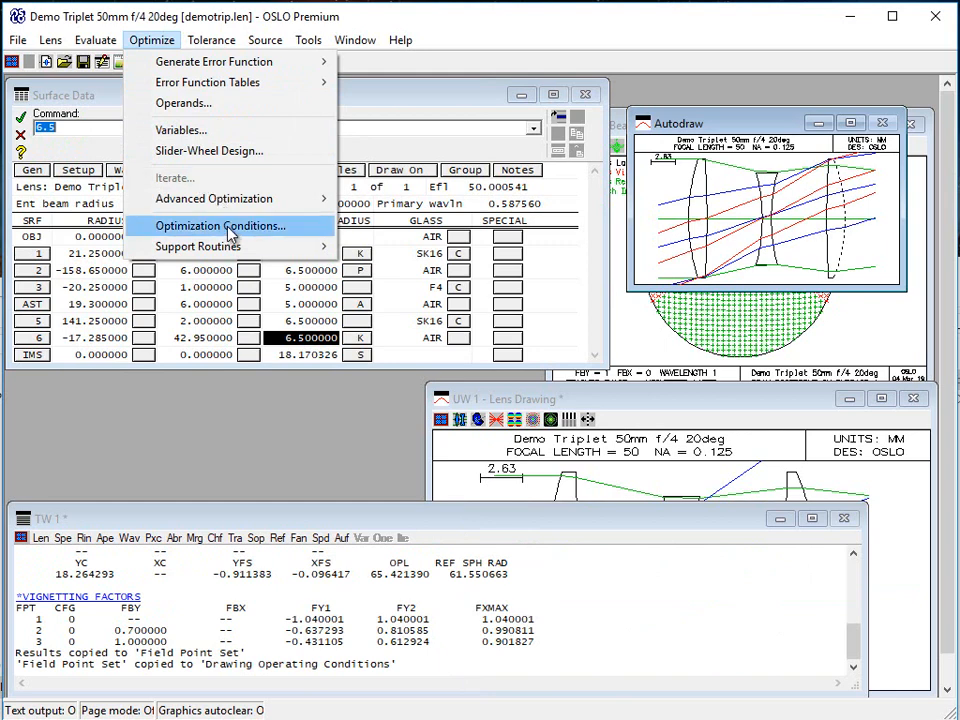
pyautogui.moveTo(236, 253)
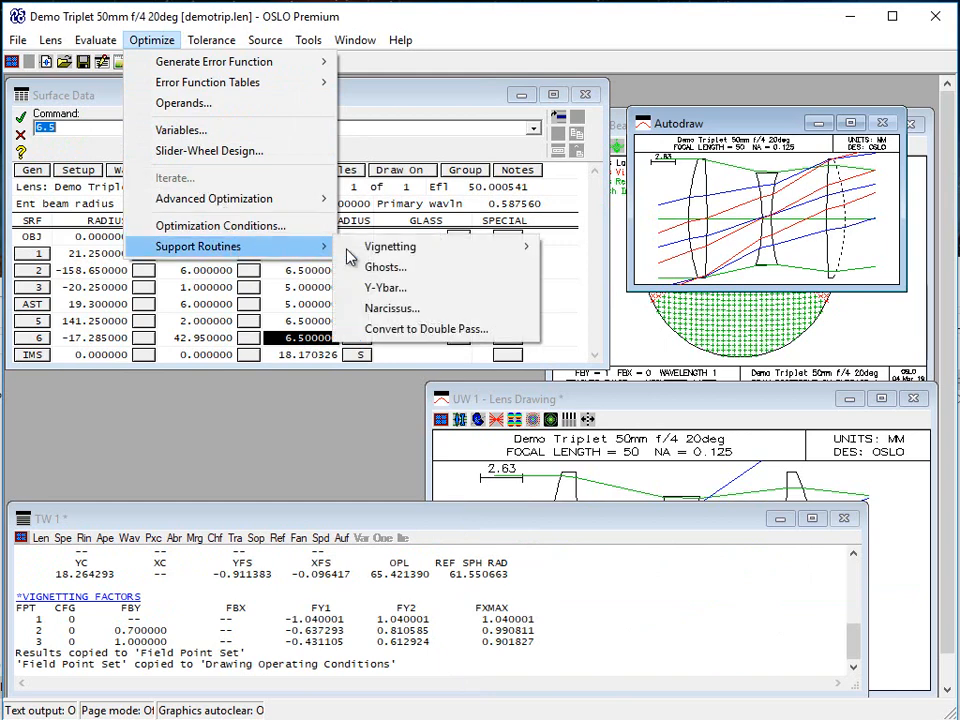
pyautogui.moveTo(407, 249)
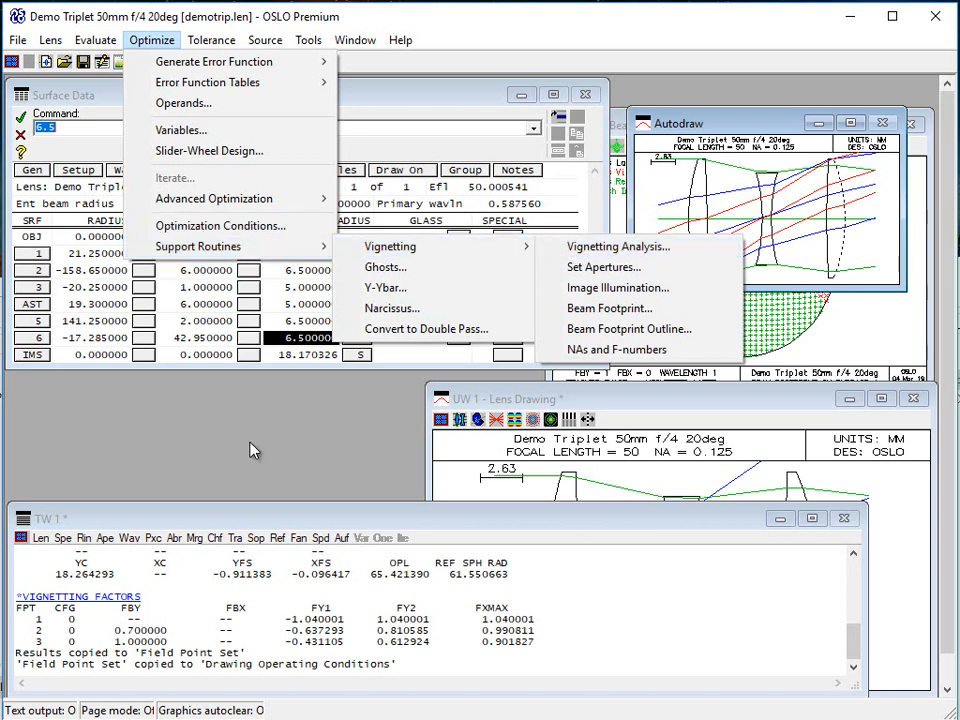
# - Bring the redrawn lens drawing to the front and review the ray fans' minimum and maximum pupil settings in the lens drawing conditions
pyautogui.click(218, 463)
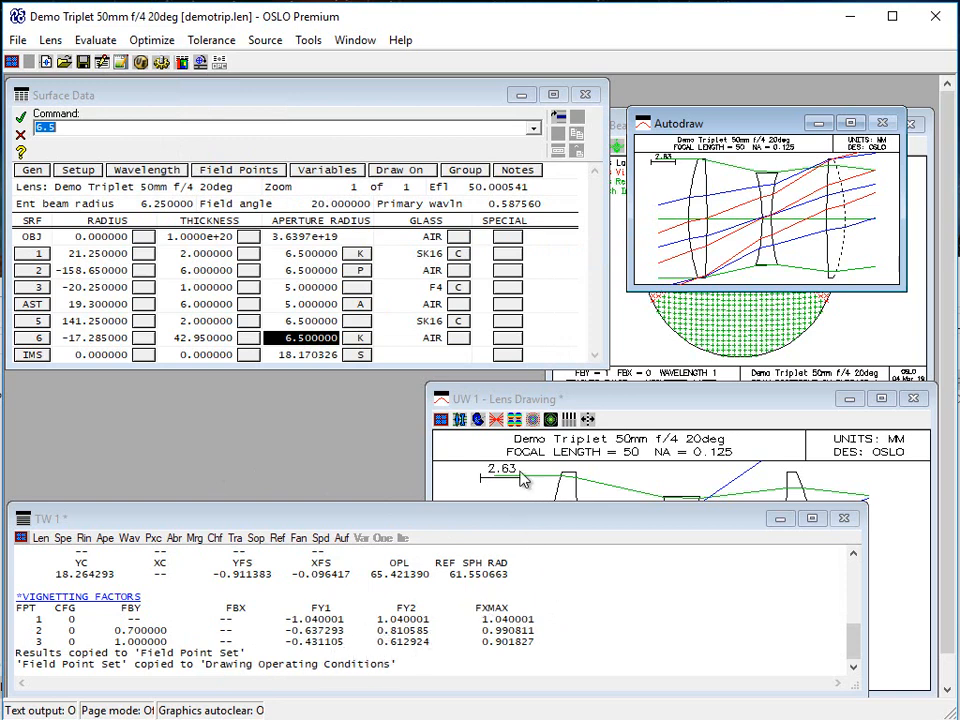
pyautogui.click(626, 490)
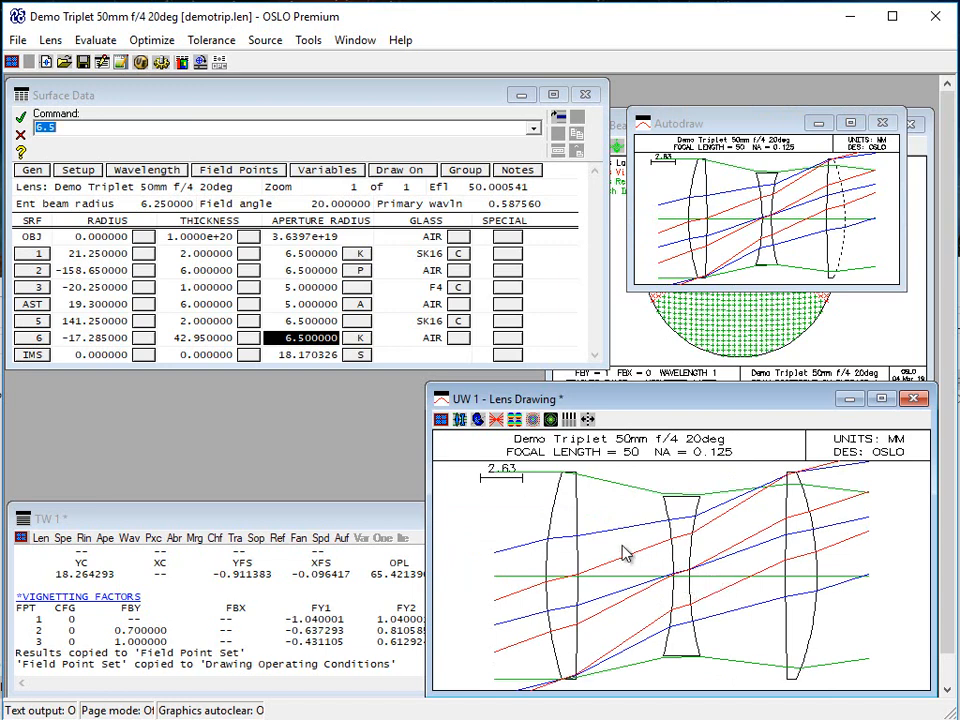
pyautogui.write('pdc drl')
pyautogui.press('Return')
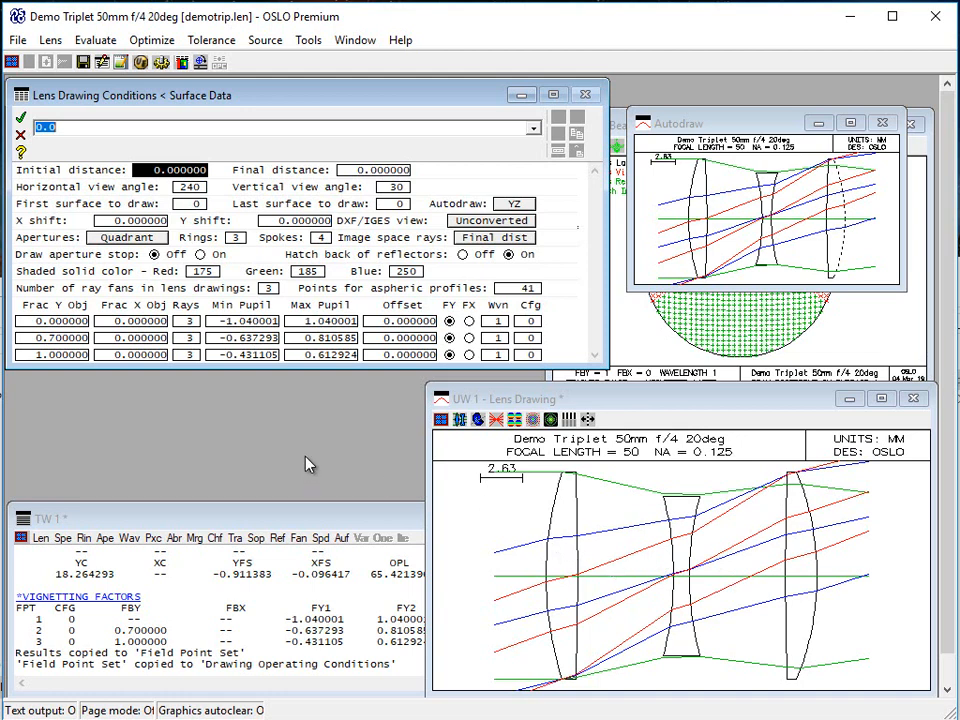
pyautogui.click(21, 118)
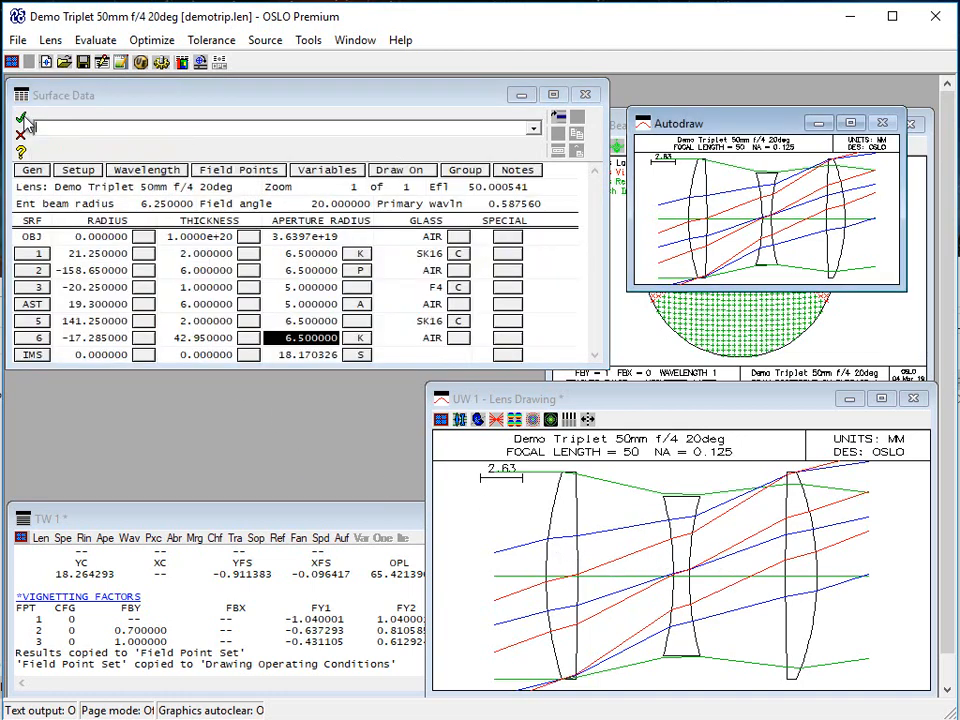
# - Review the FY and FX vignetting factors of the three field points in the field points set data
pyautogui.click(238, 171)
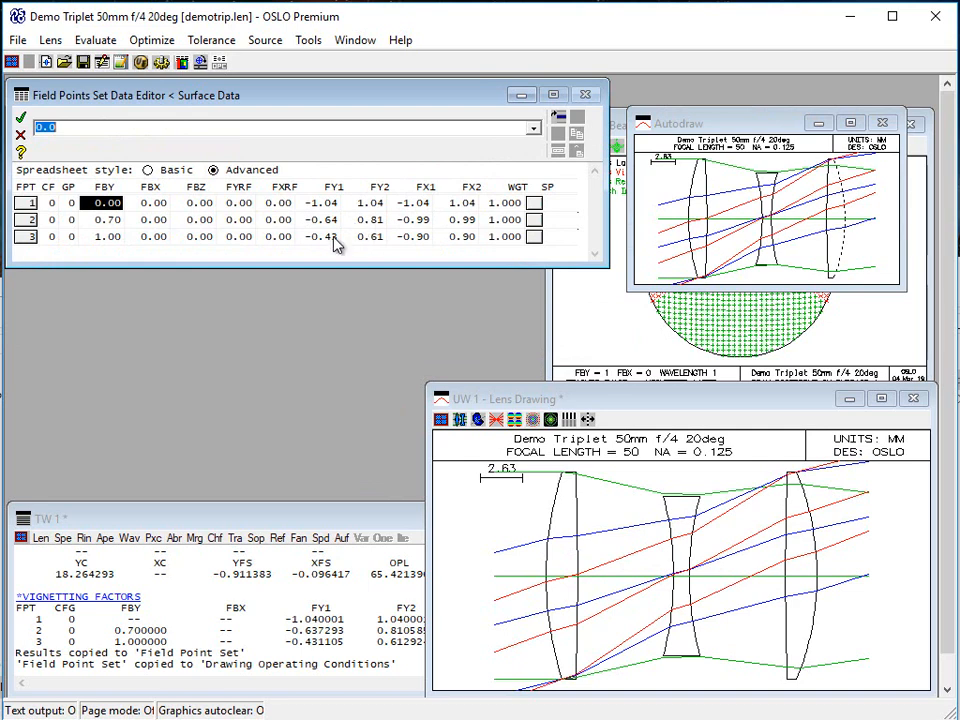
pyautogui.click(20, 117)
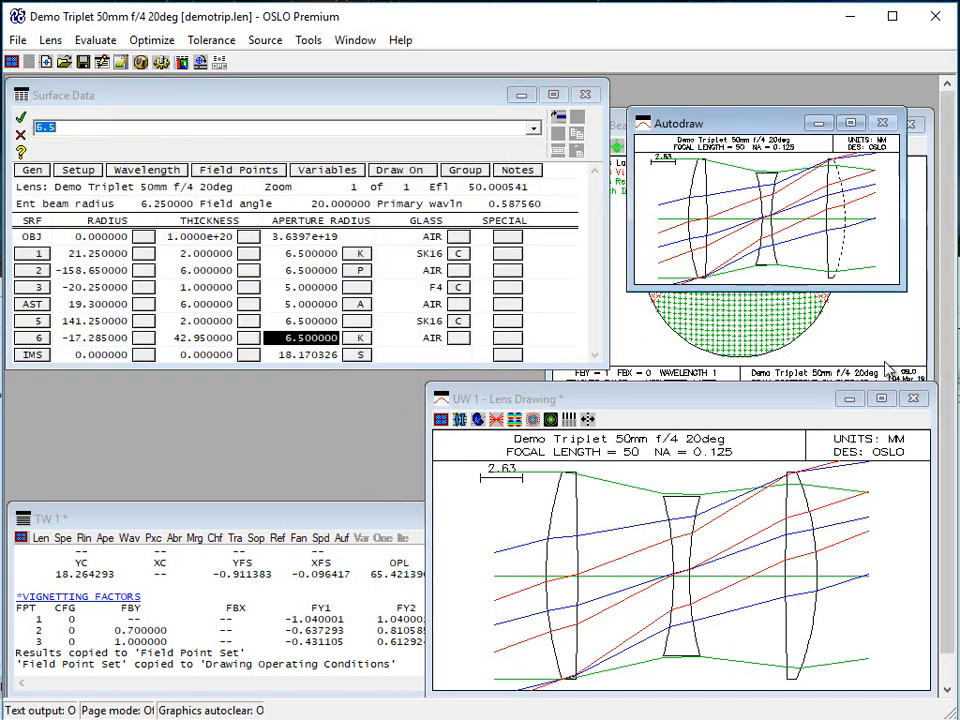